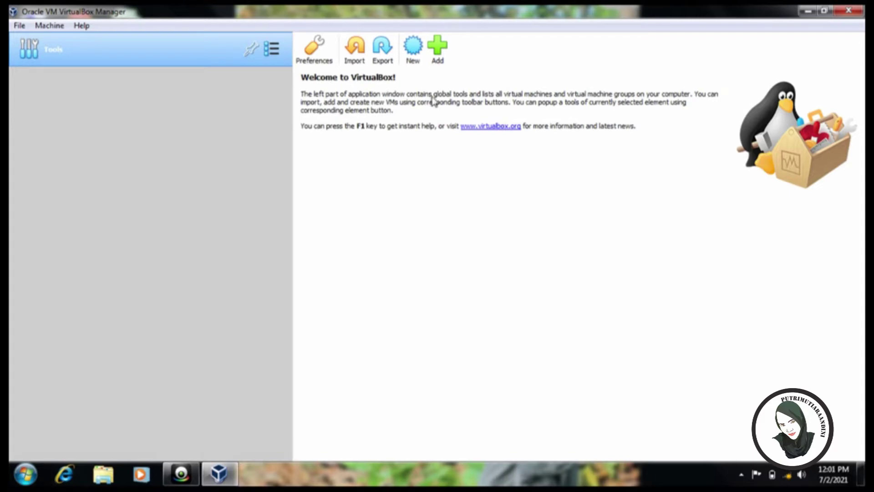
Start a new Windows 7 (64-bit) machine named with the user's full name and ID number.
left_click(412, 50)
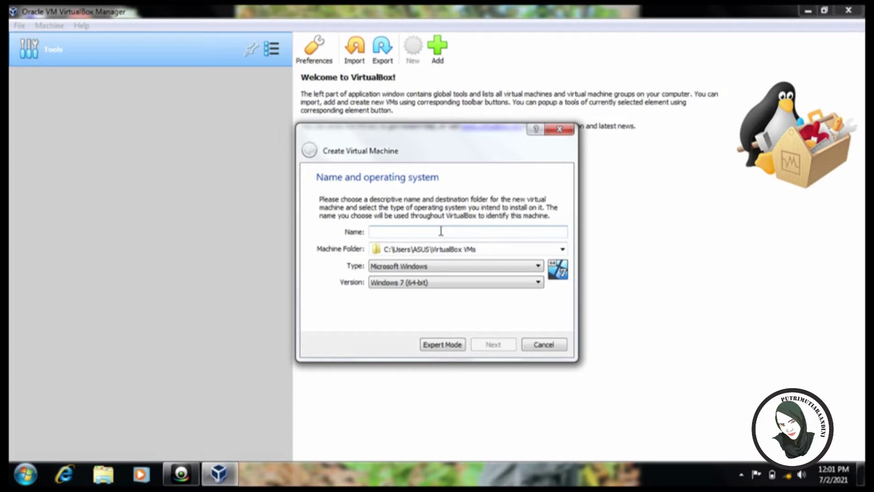
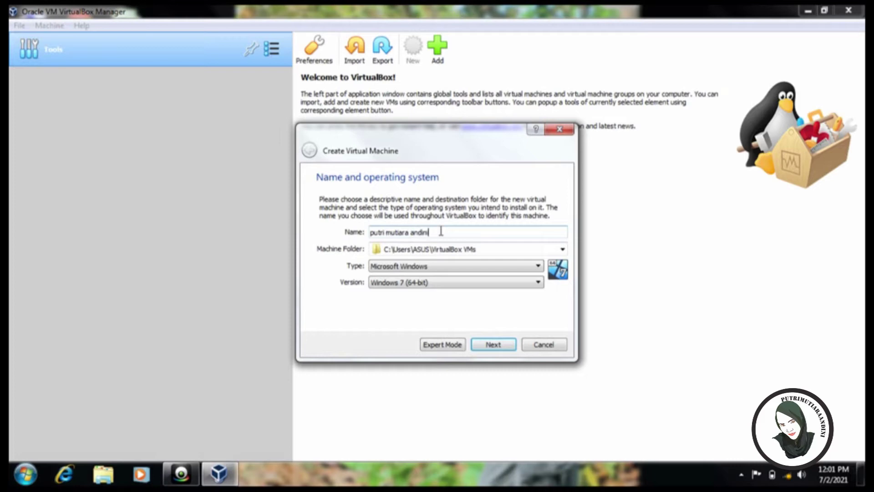
left_click(493, 346)
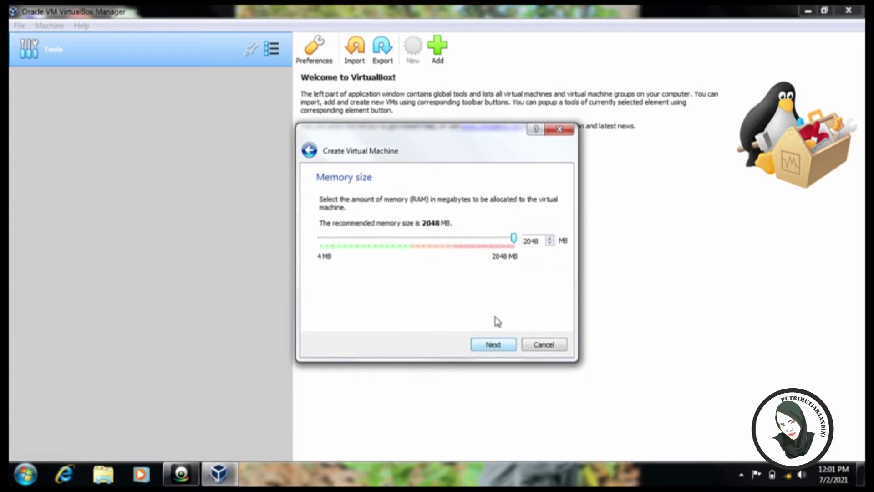
Set the new machine's memory to 970 MB with the slider.
left_click_drag(514, 238, 411, 240)
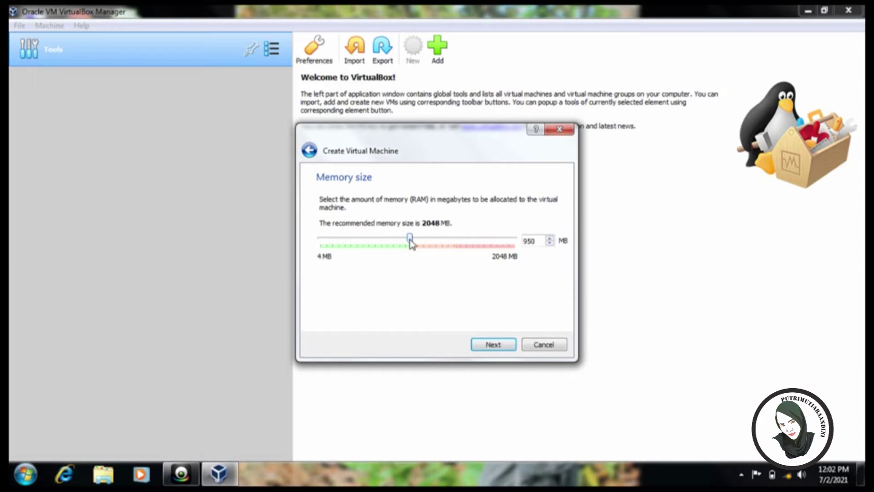
left_click_drag(410, 241, 413, 241)
left_click(499, 347)
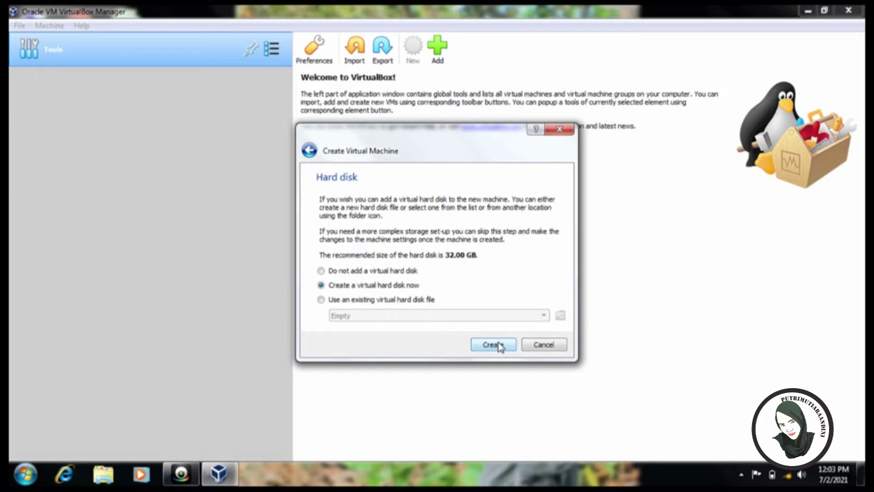
Create a VDI, dynamically allocated 32.00 GB virtual hard disk for the machine.
left_click(500, 346)
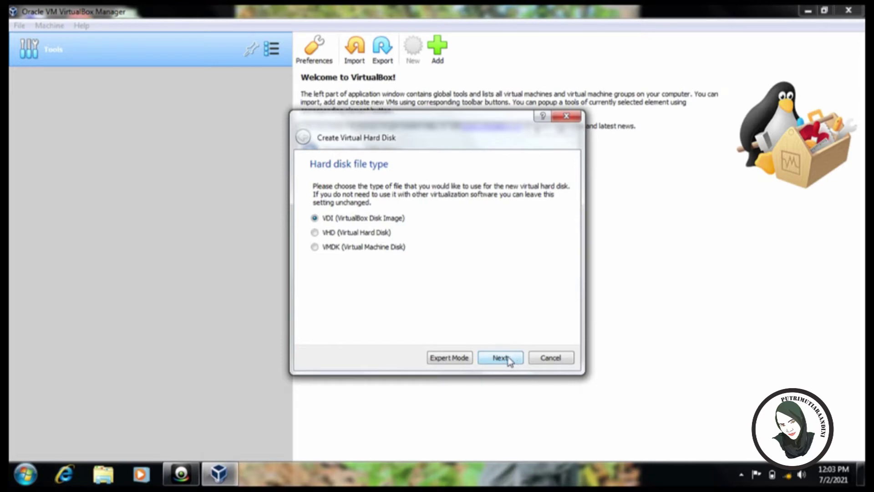
left_click(510, 361)
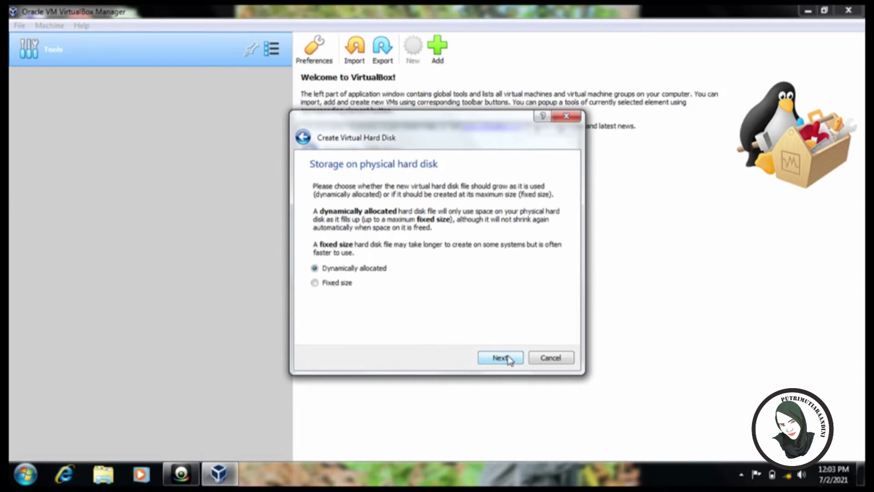
left_click(508, 359)
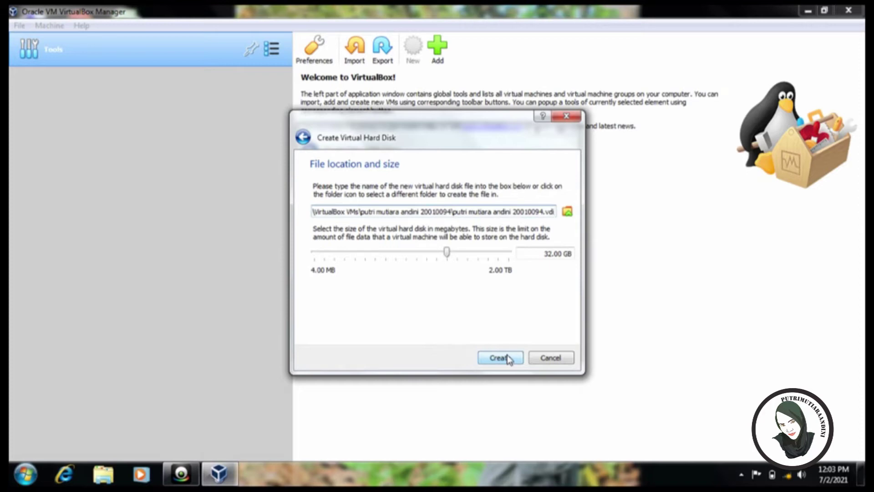
left_click(503, 358)
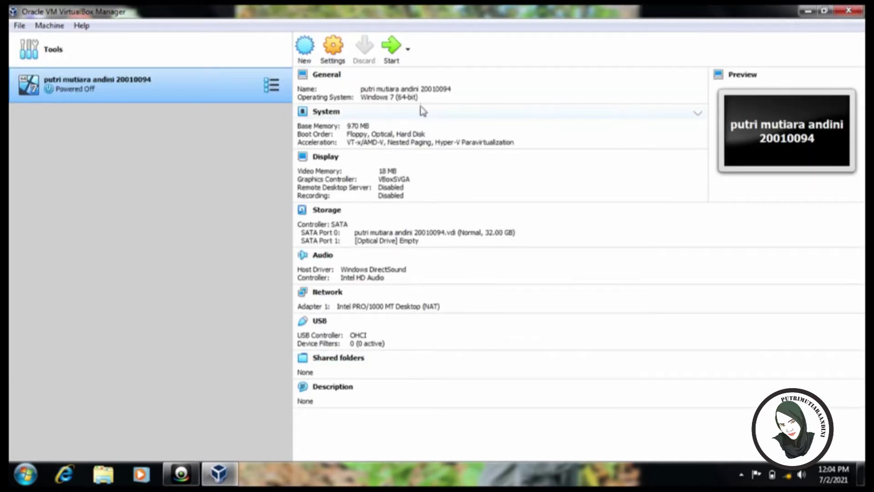
Boot the machine from the Win_7_64Bit ISO added from Downloads as start-up disk.
left_click(392, 47)
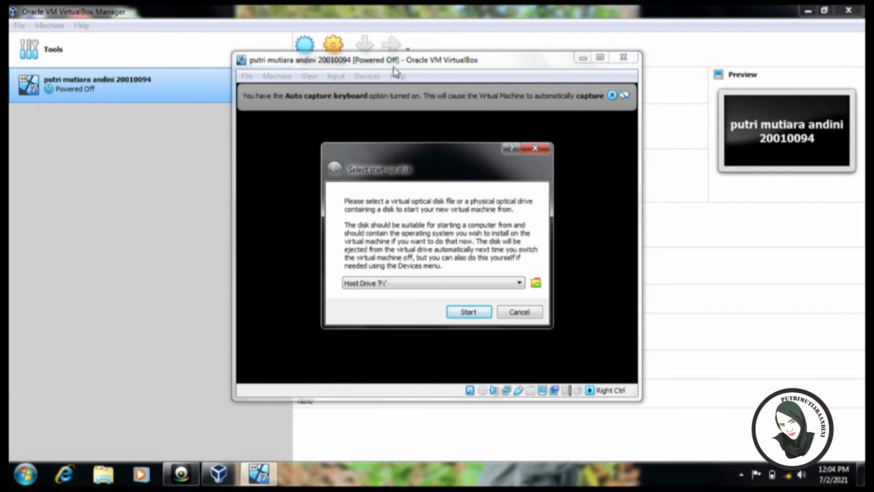
left_click(536, 283)
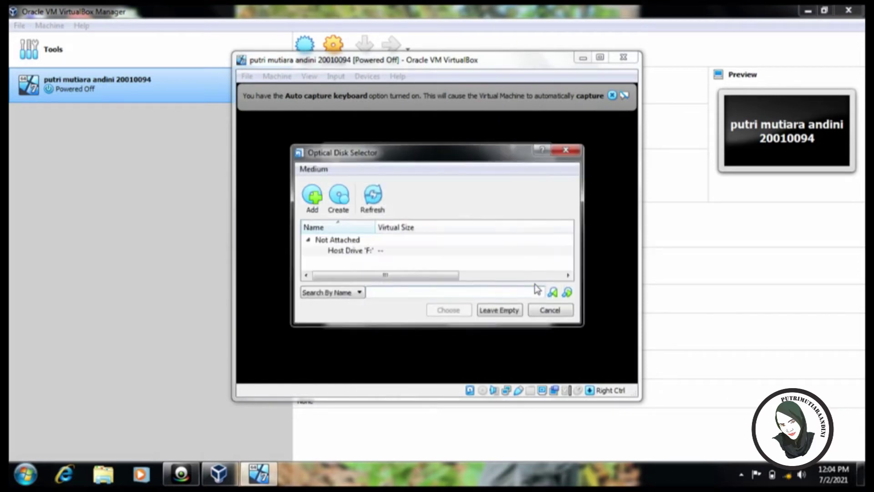
left_click(344, 200)
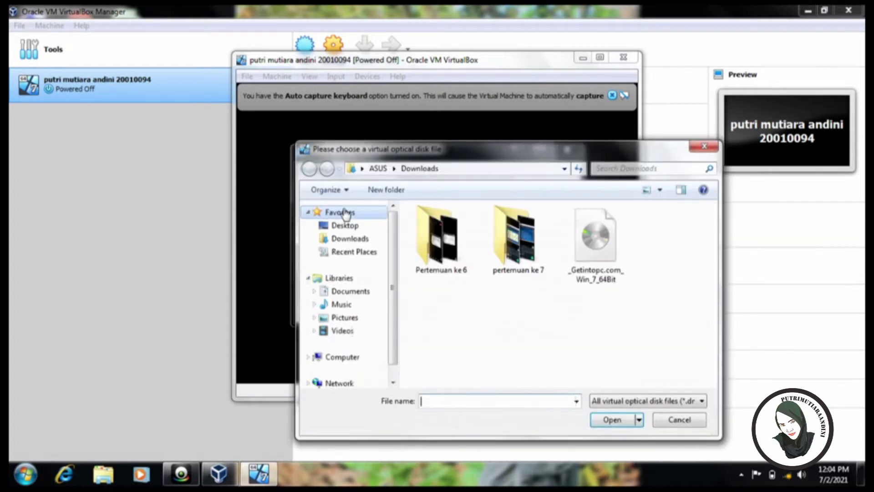
left_click(588, 240)
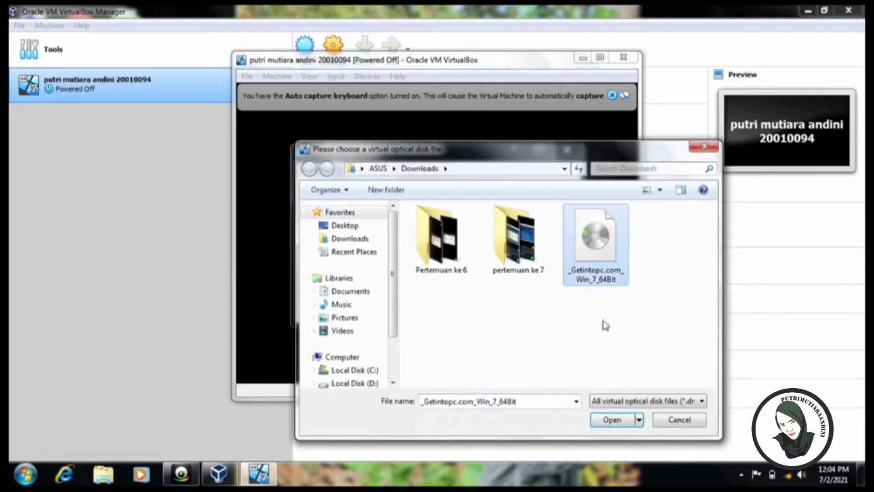
left_click(616, 426)
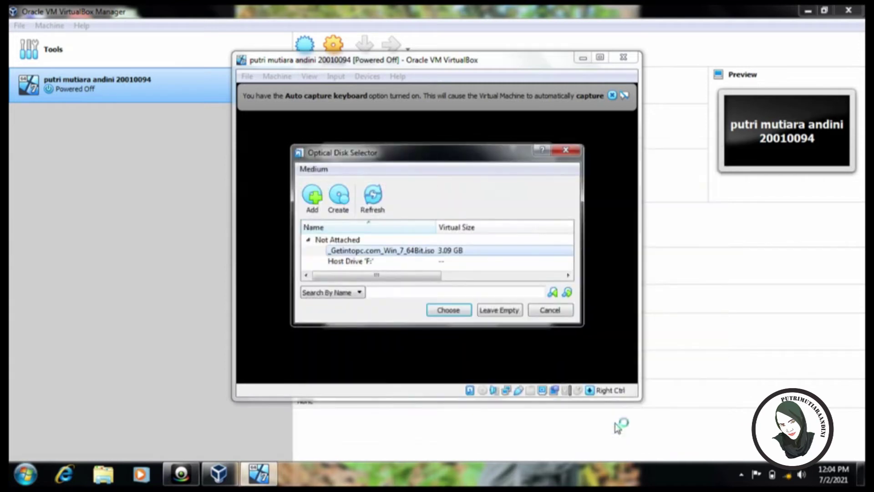
left_click(461, 308)
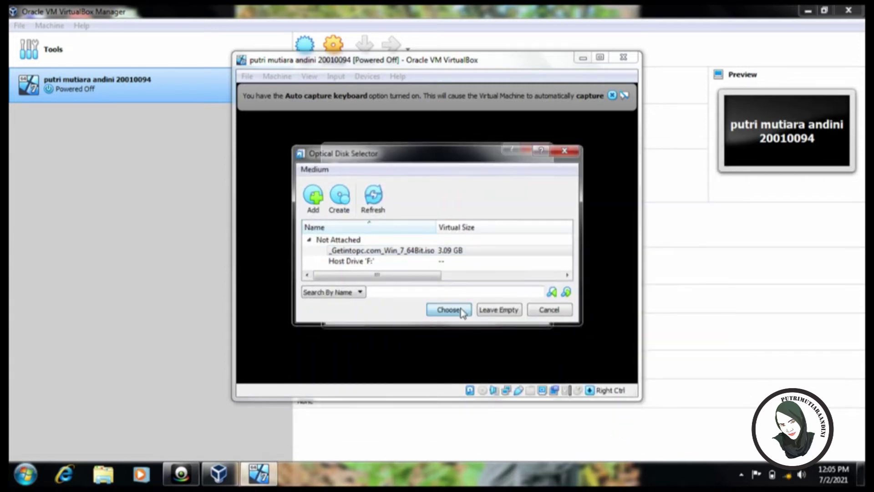
left_click(464, 312)
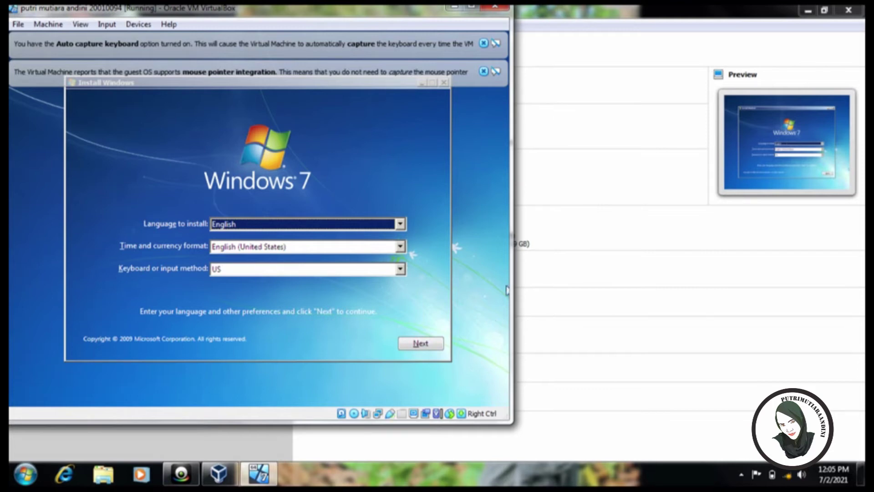
Change the time and currency format to Indonesian (Indonesia) and accept the setup language settings.
left_click(400, 247)
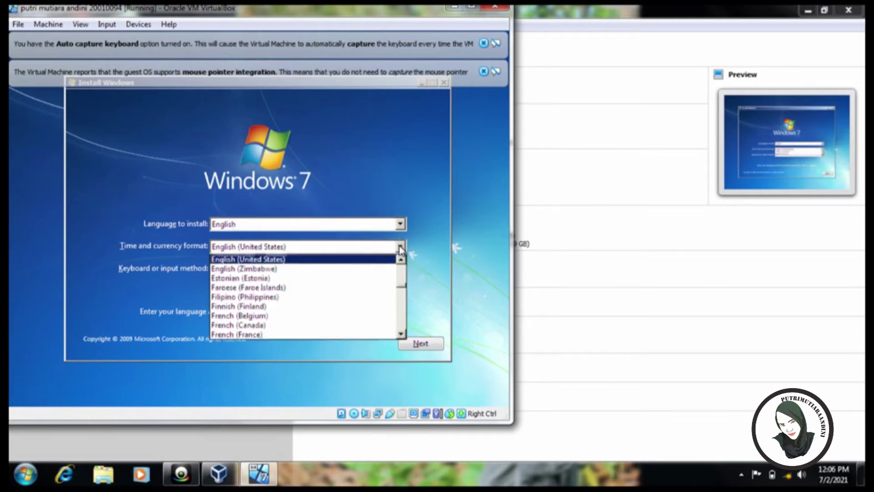
left_click_drag(400, 269, 401, 297)
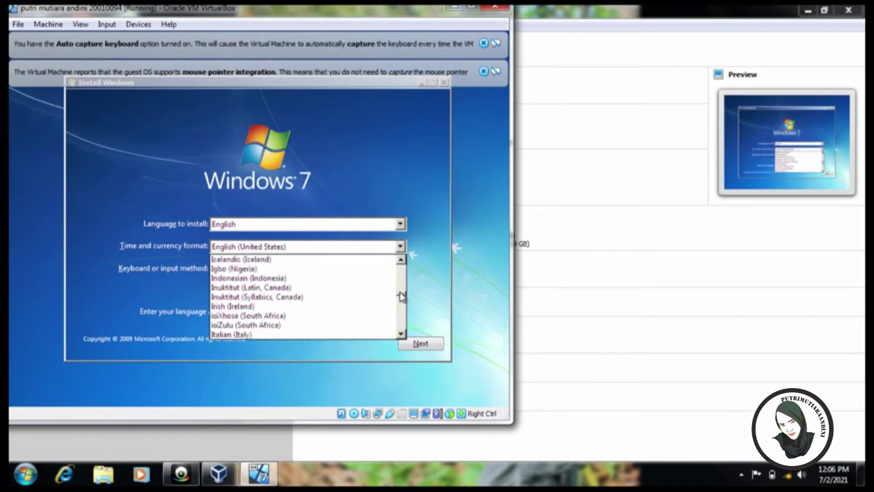
left_click(263, 278)
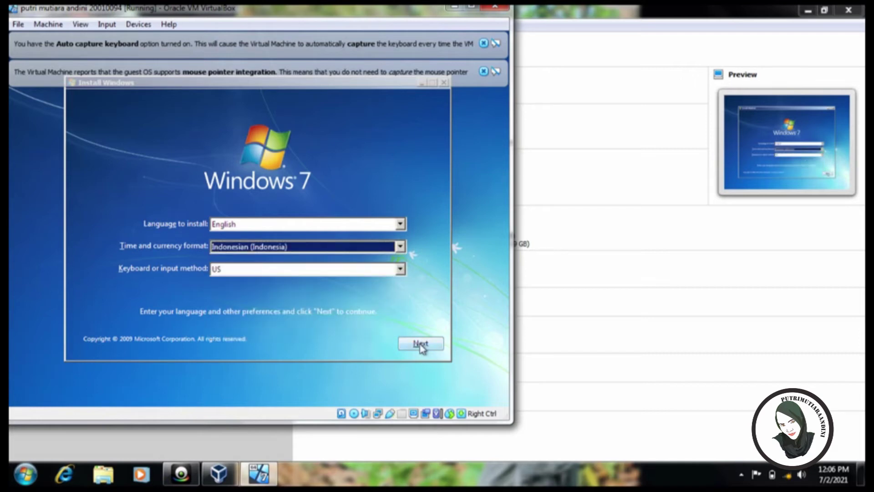
left_click(420, 345)
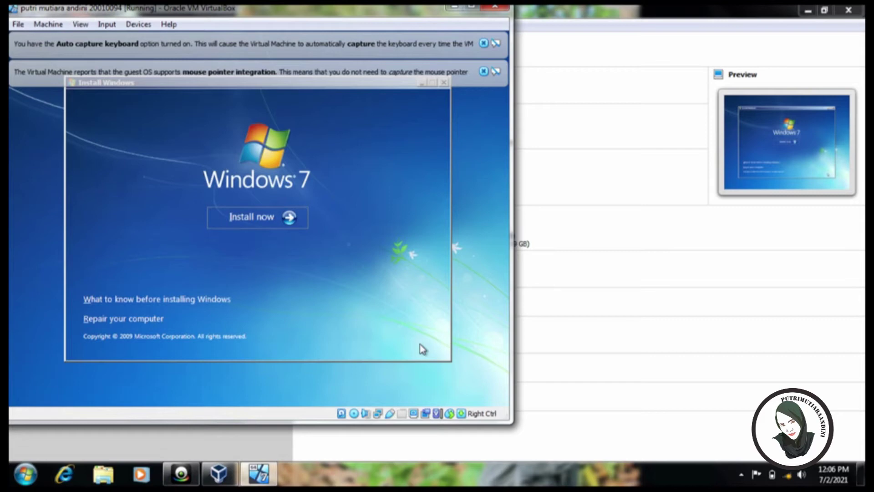
Start installing, accept the Windows 7 license terms, and choose Custom (advanced) installation.
left_click(291, 217)
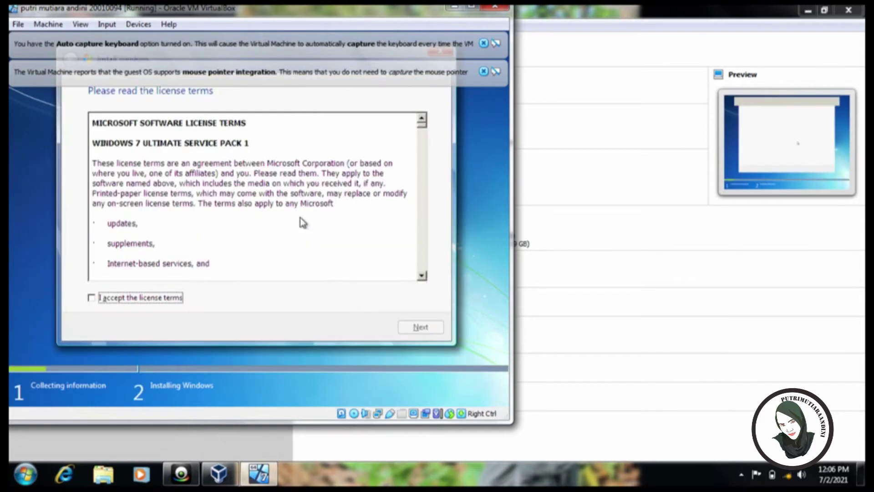
left_click(92, 297)
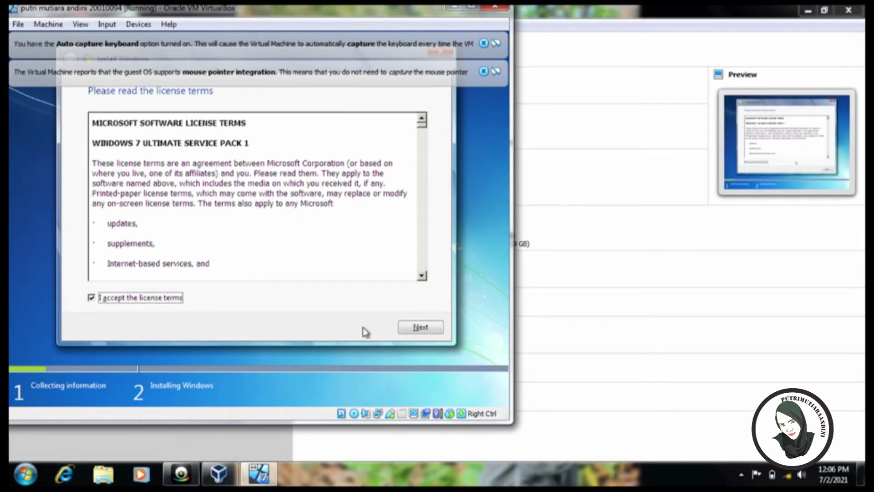
left_click(421, 332)
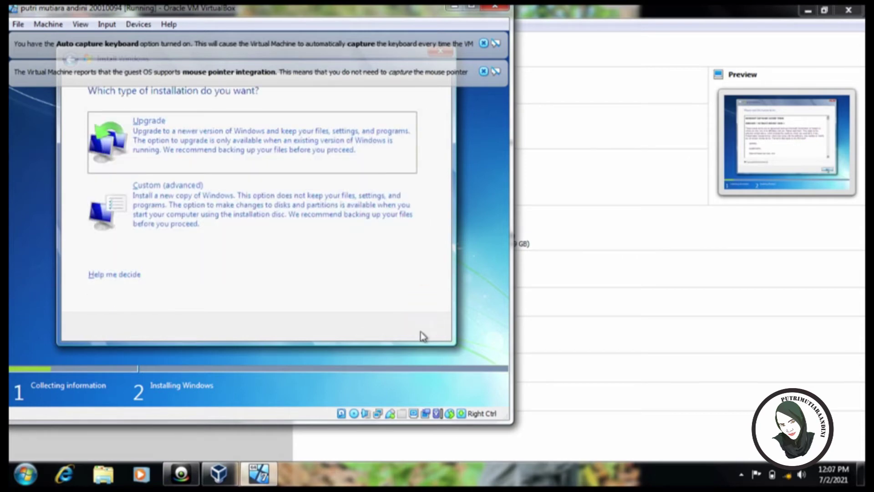
left_click(261, 203)
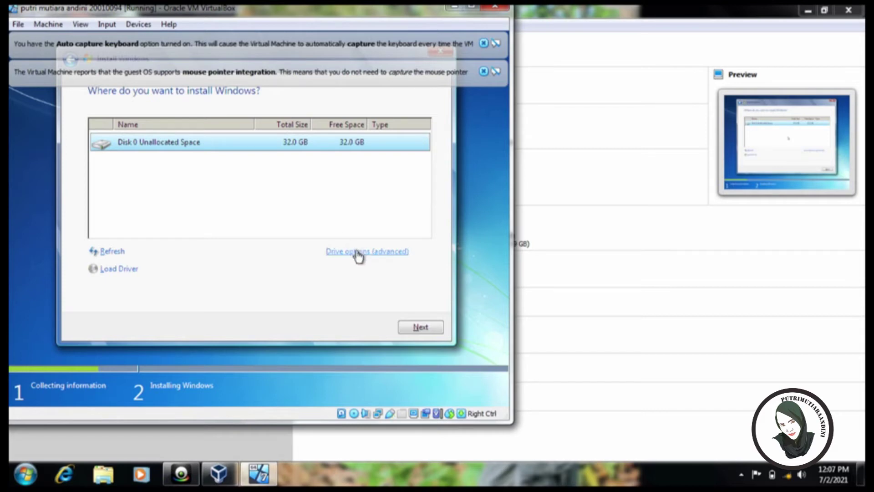
Create a 20000 MB partition on Disk 0, then install Windows on the remaining unallocated space.
left_click(359, 253)
left_click(354, 252)
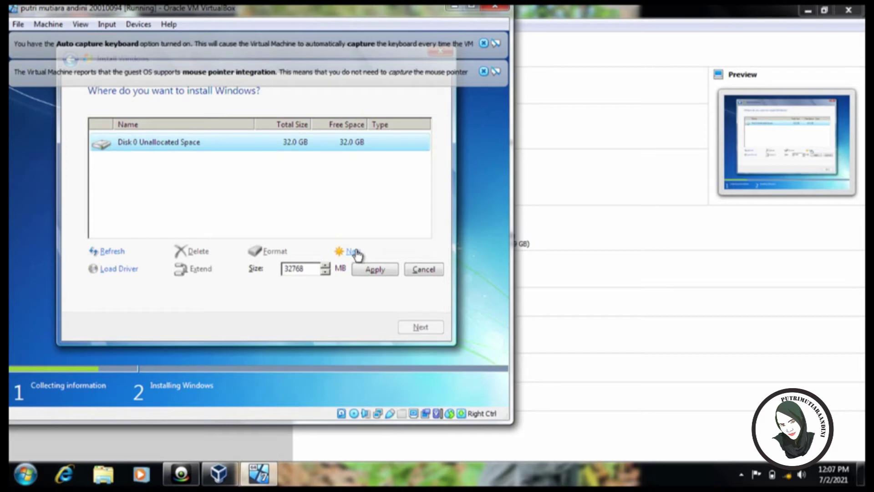
double_click(306, 269)
key("BackSpace")
type("20000")
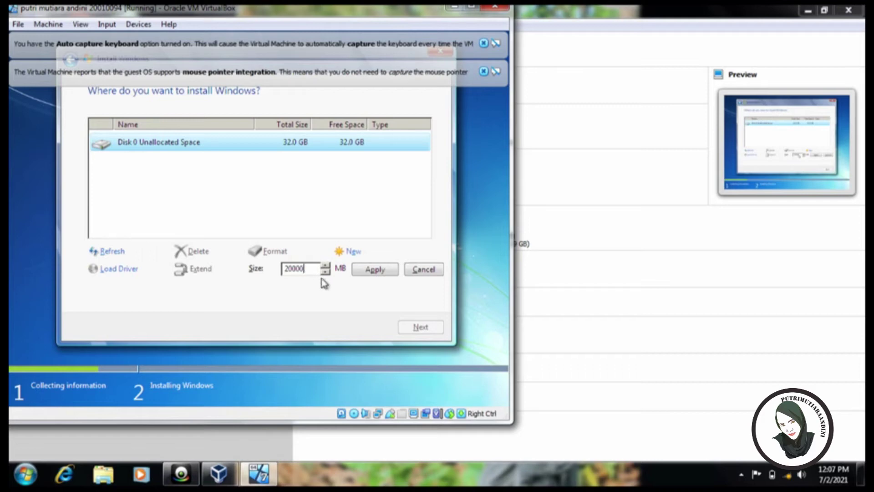
left_click(390, 270)
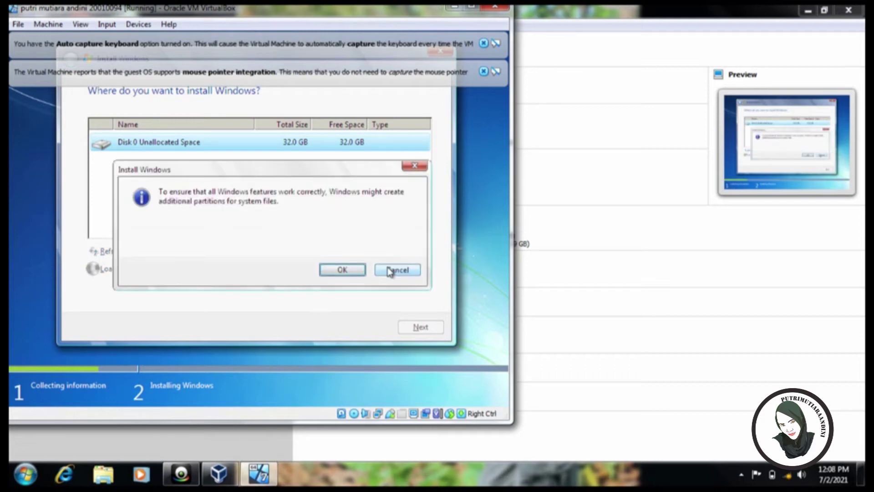
left_click(344, 270)
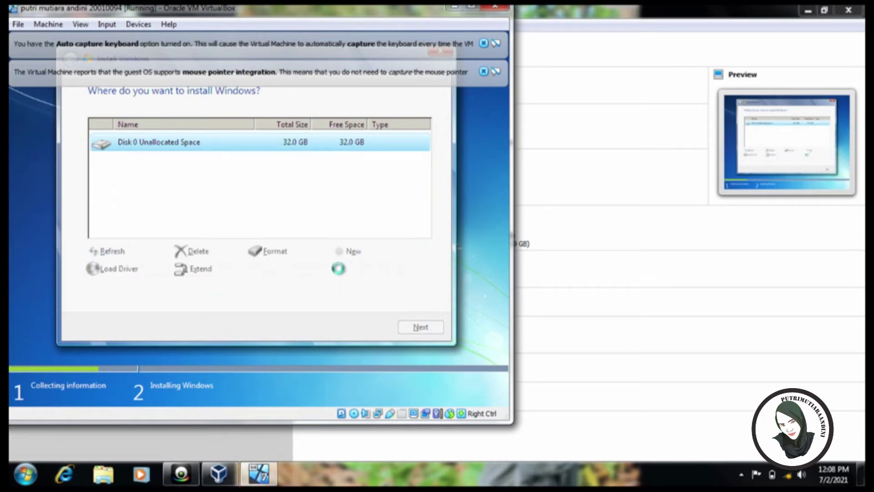
left_click(305, 183)
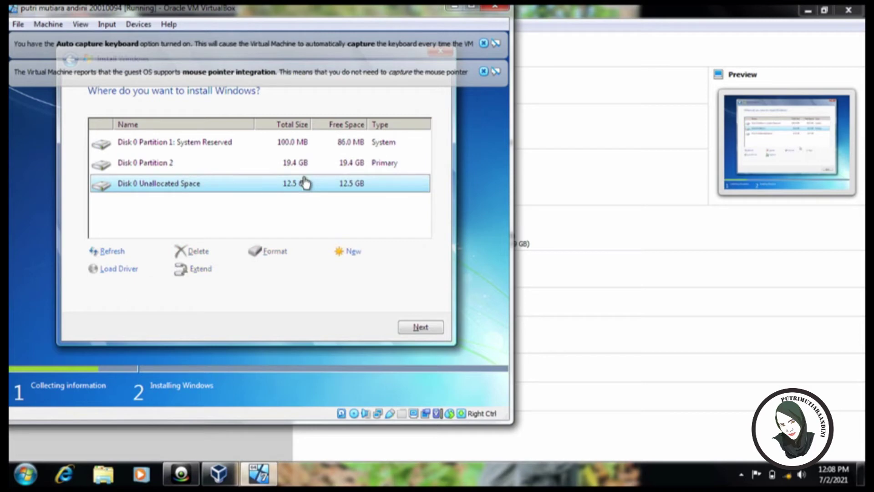
left_click(421, 333)
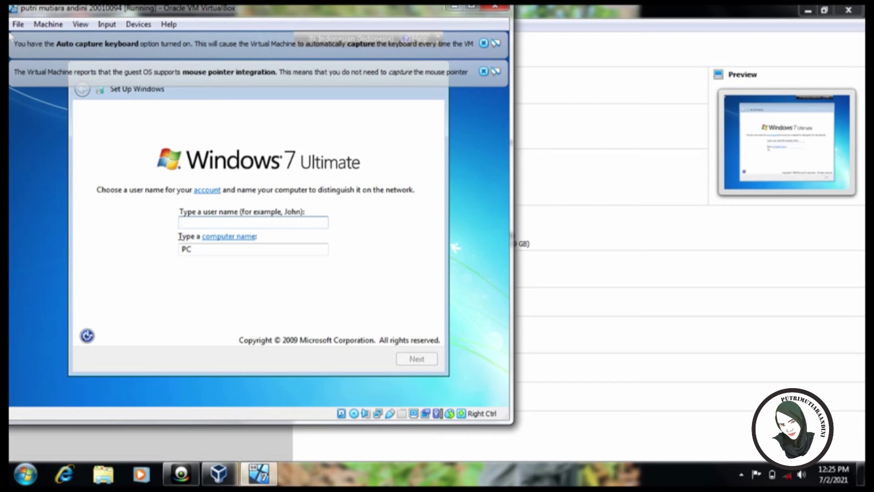
Enter the user's name as the account name and continue with a blank password.
type("Putri")
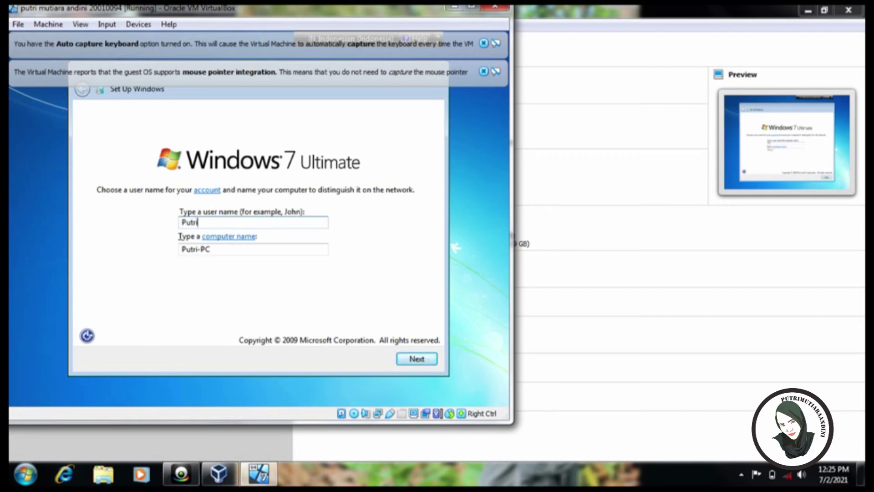
left_click(424, 362)
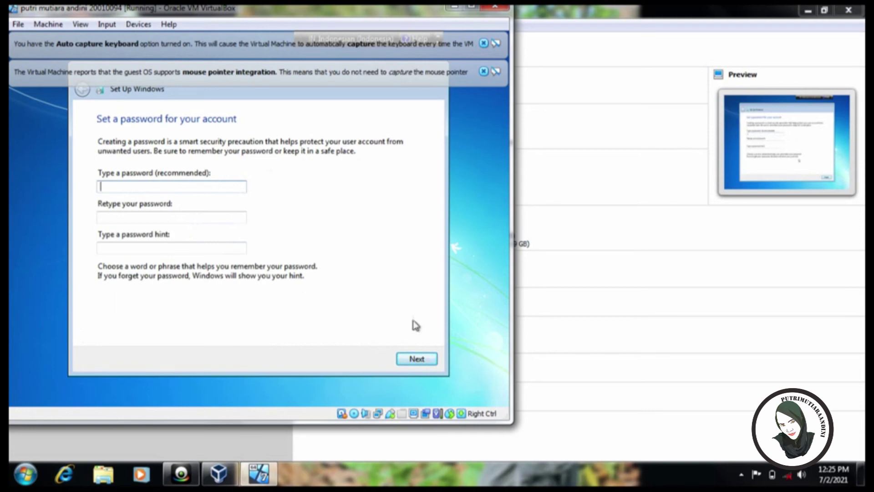
left_click(423, 363)
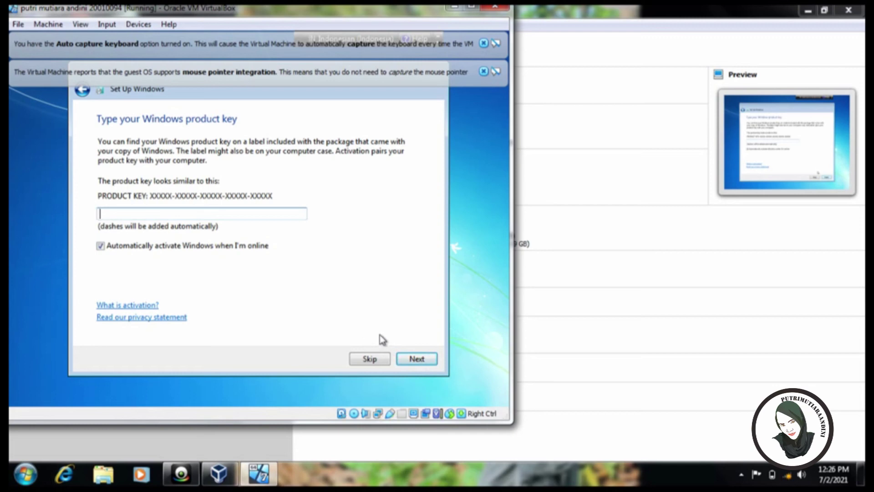
Skip the product key, choose Ask me later for updates, keep the time zone, and pick Home network.
left_click(369, 359)
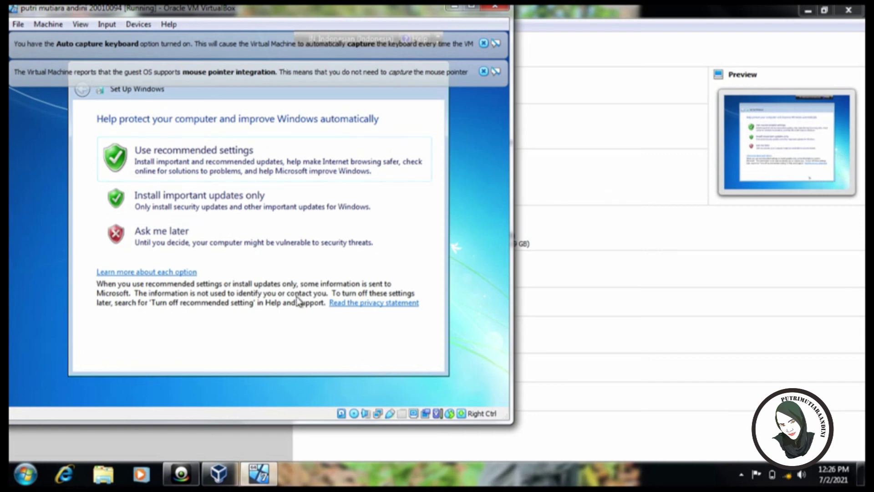
left_click(233, 240)
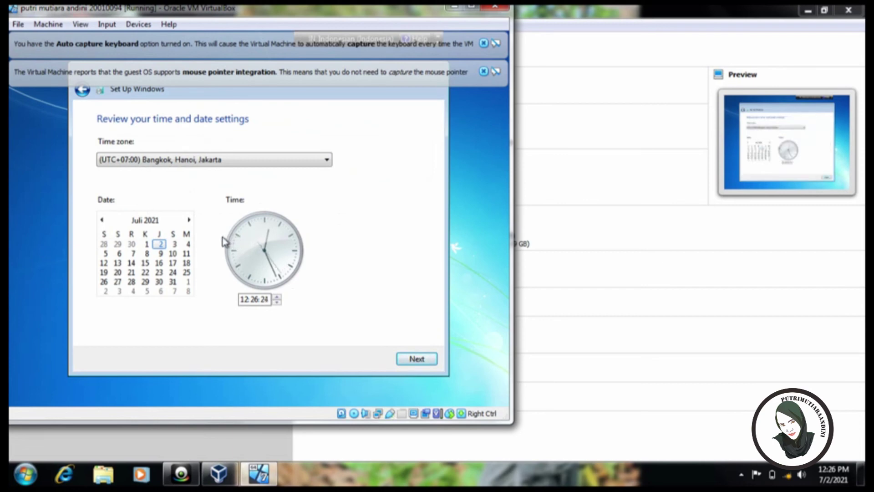
left_click(429, 362)
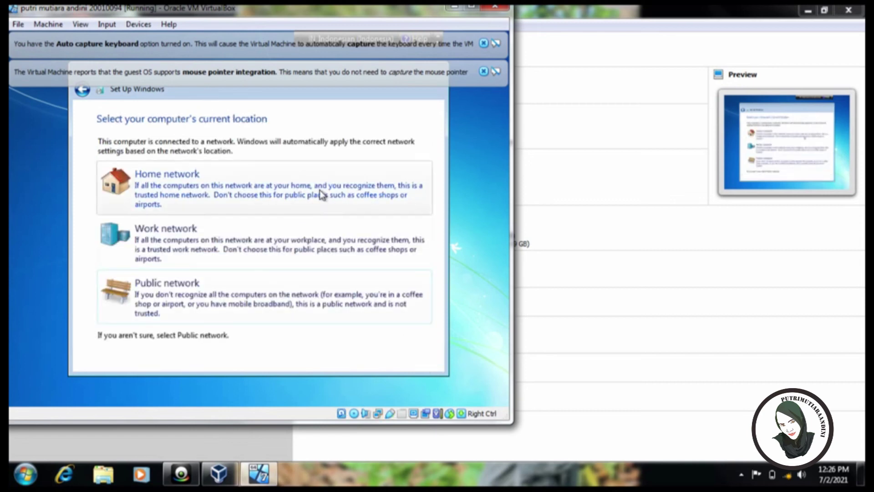
left_click(320, 191)
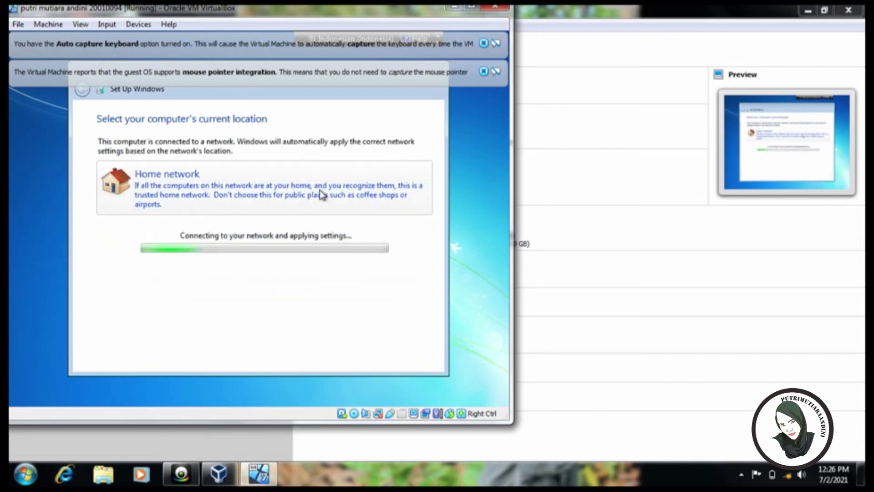